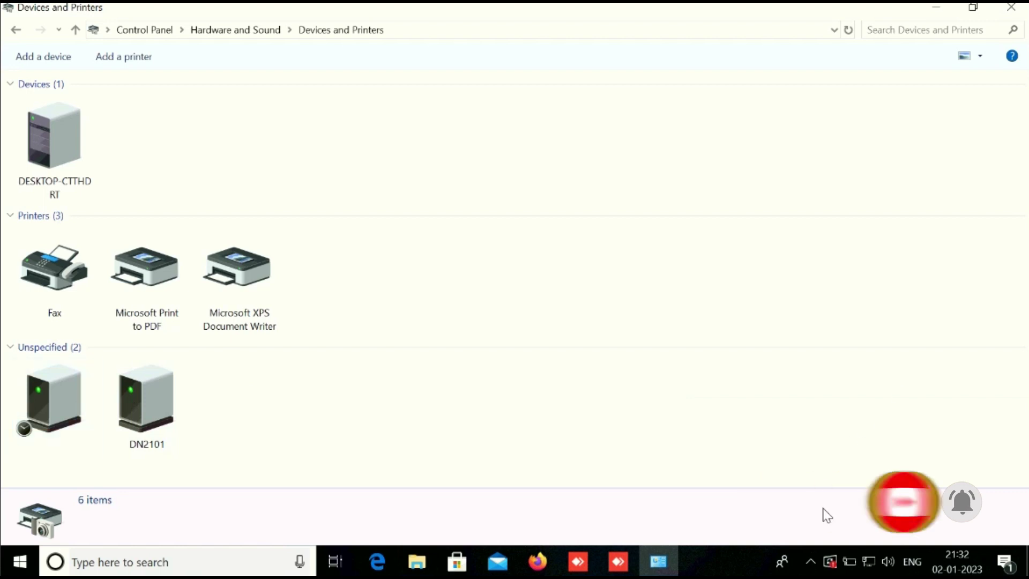
click(810, 562)
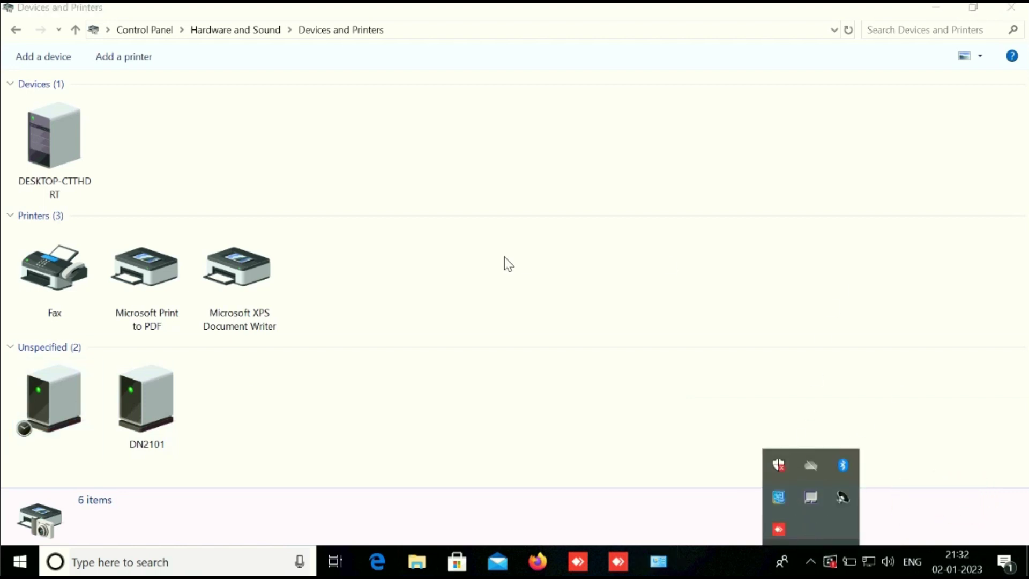
click(105, 329)
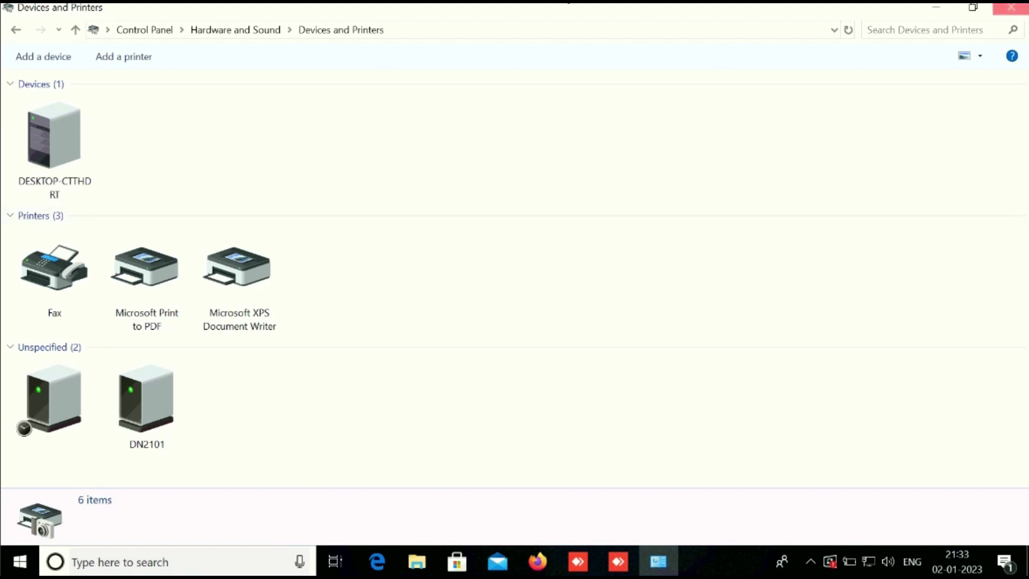
Close the Devices and Printers window and search the web for "fixepson" in Google Chrome
click(1013, 9)
click(83, 19)
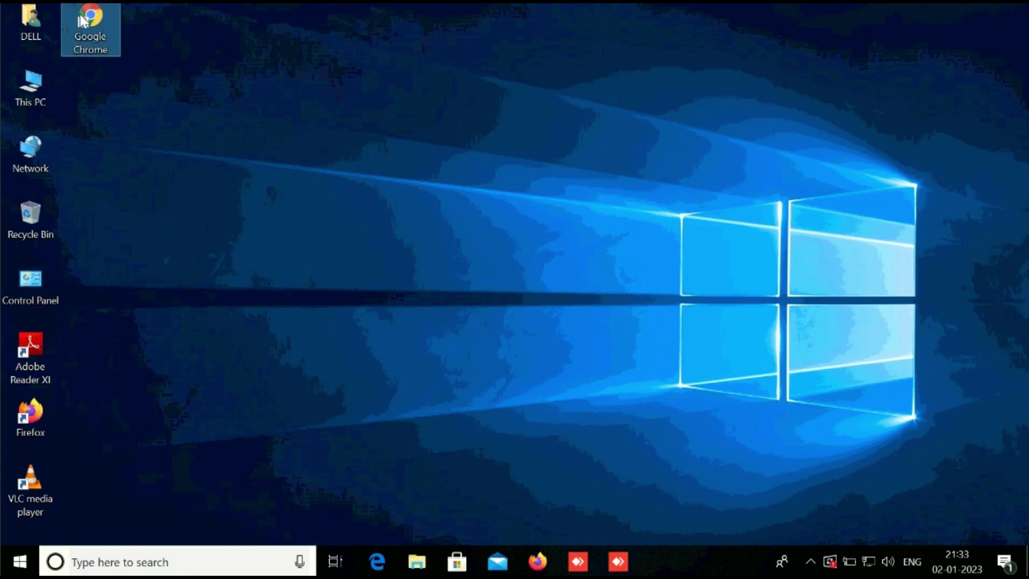
double_click(82, 21)
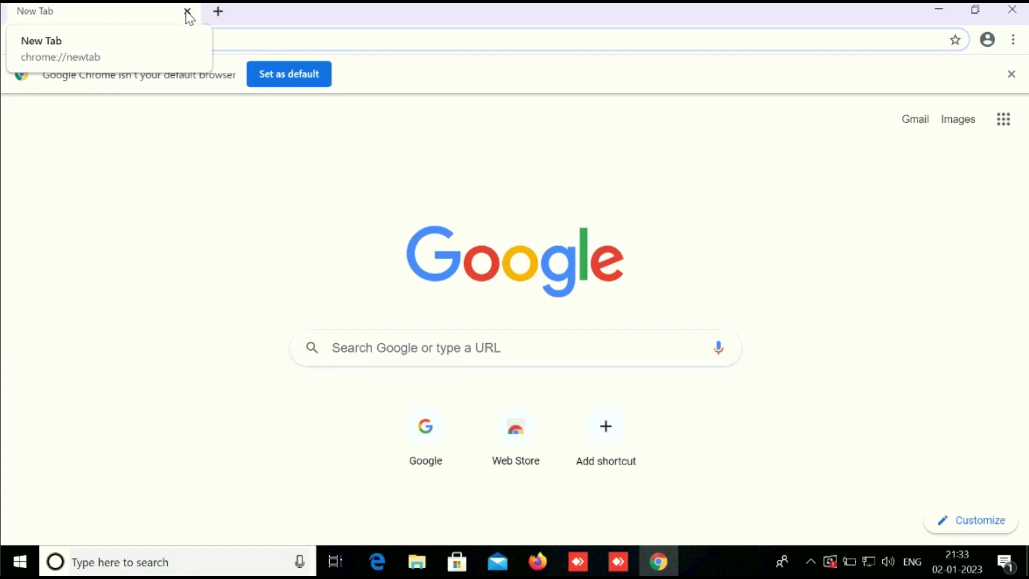
click(180, 40)
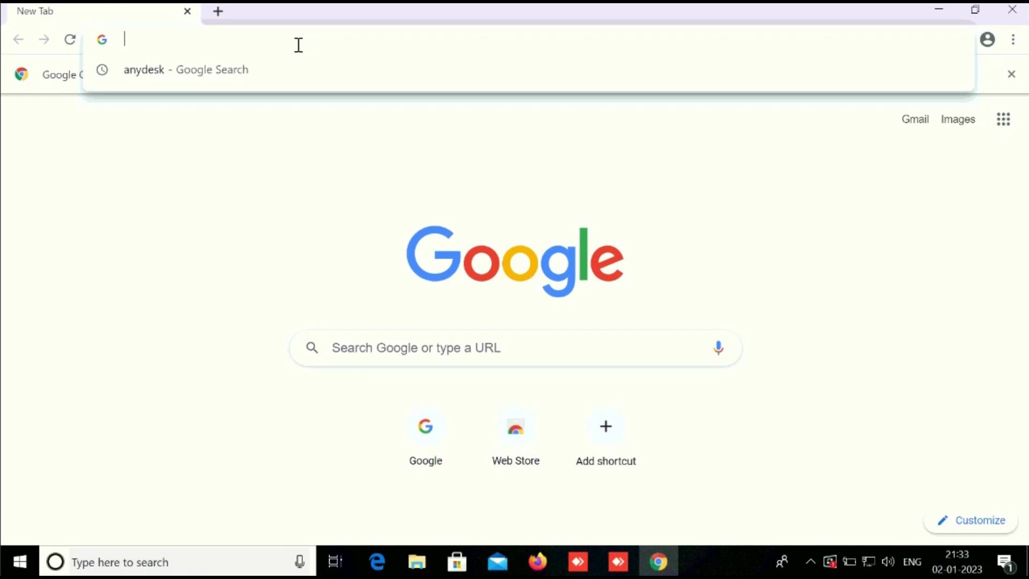
text(fixepson)
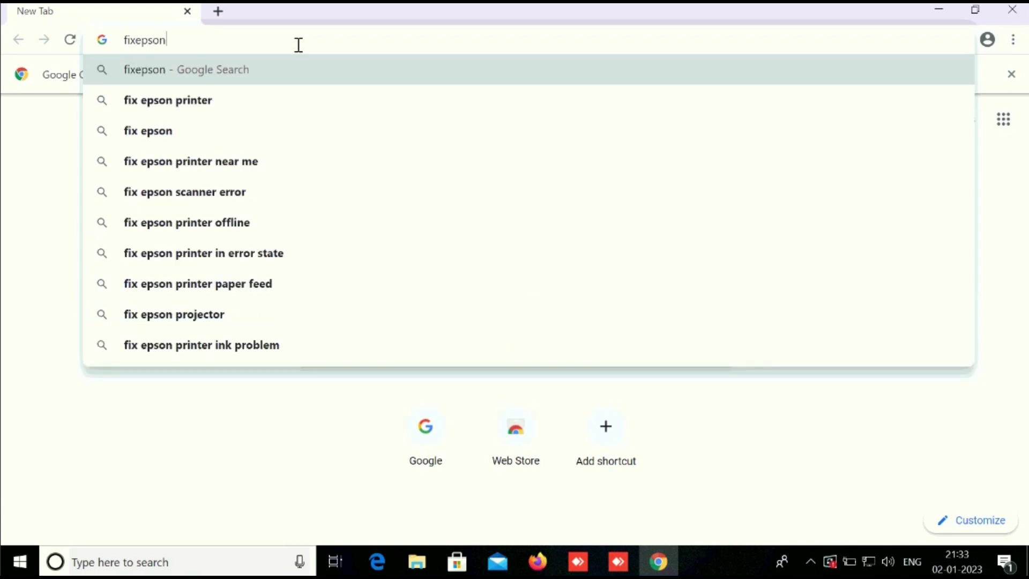
key(Return)
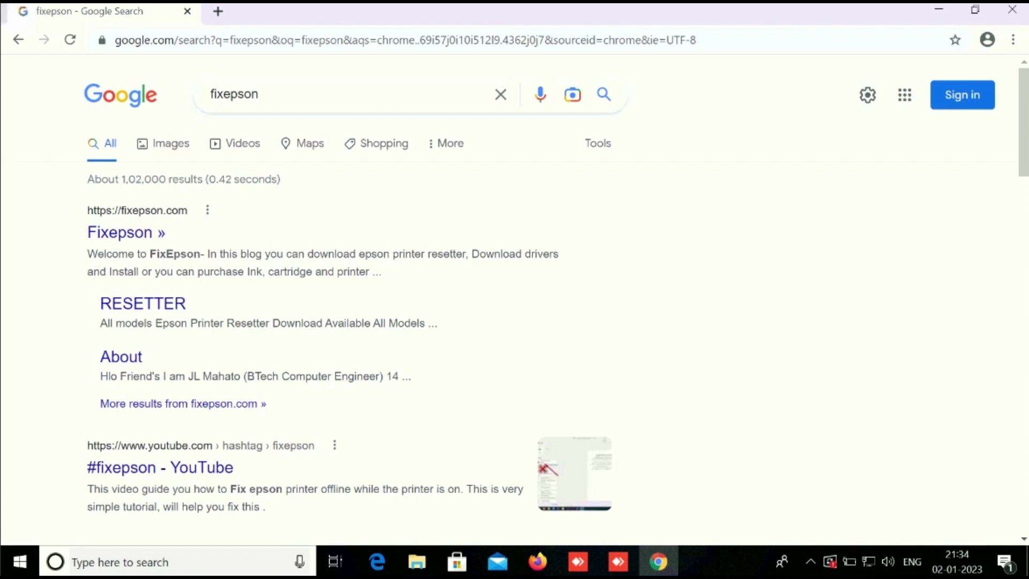
Open the Fixepson website and go to its full Epson L3200 driver download article
click(129, 234)
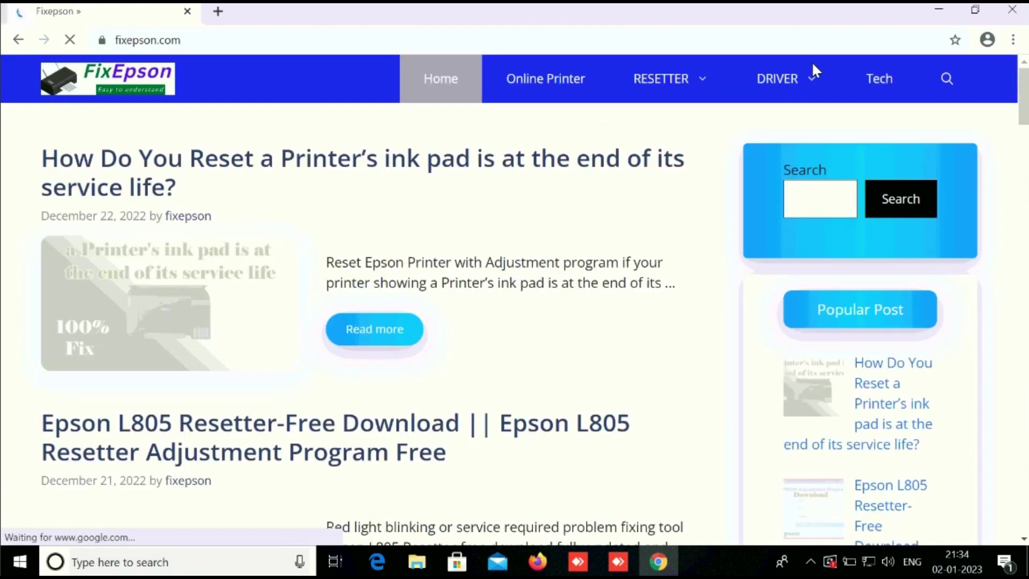
mouse_move(804, 81)
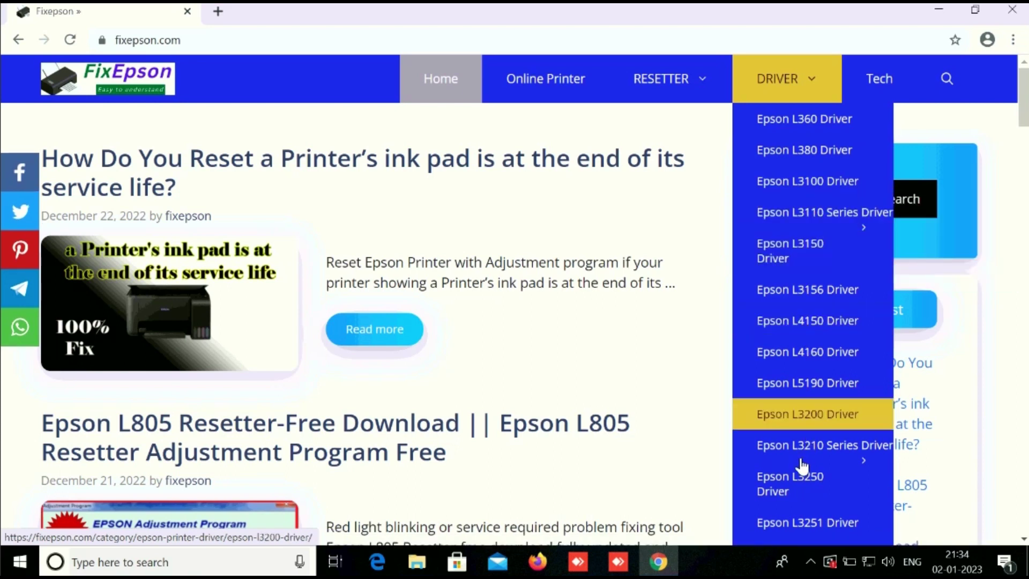
mouse_move(803, 432)
click(797, 415)
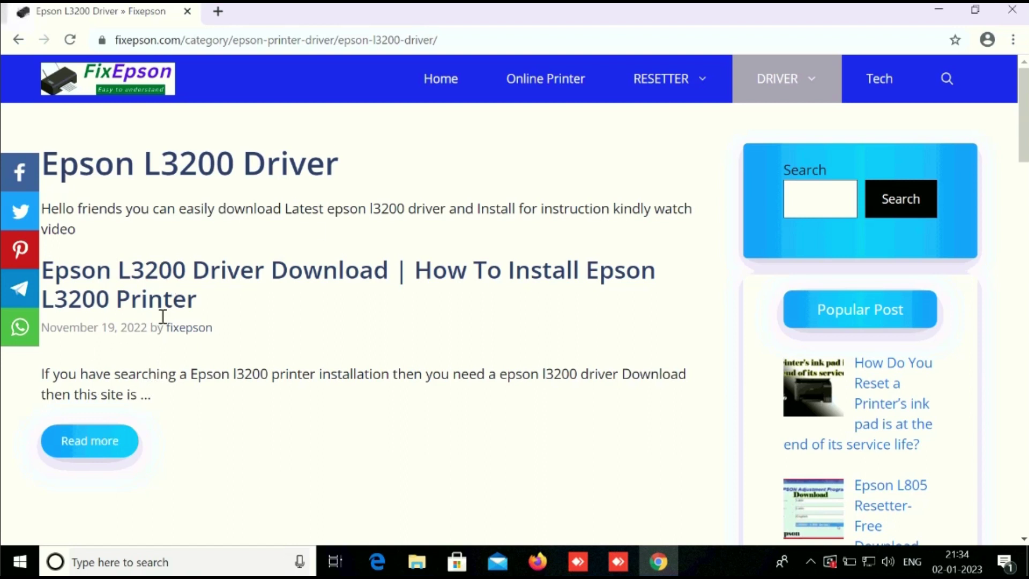
click(92, 444)
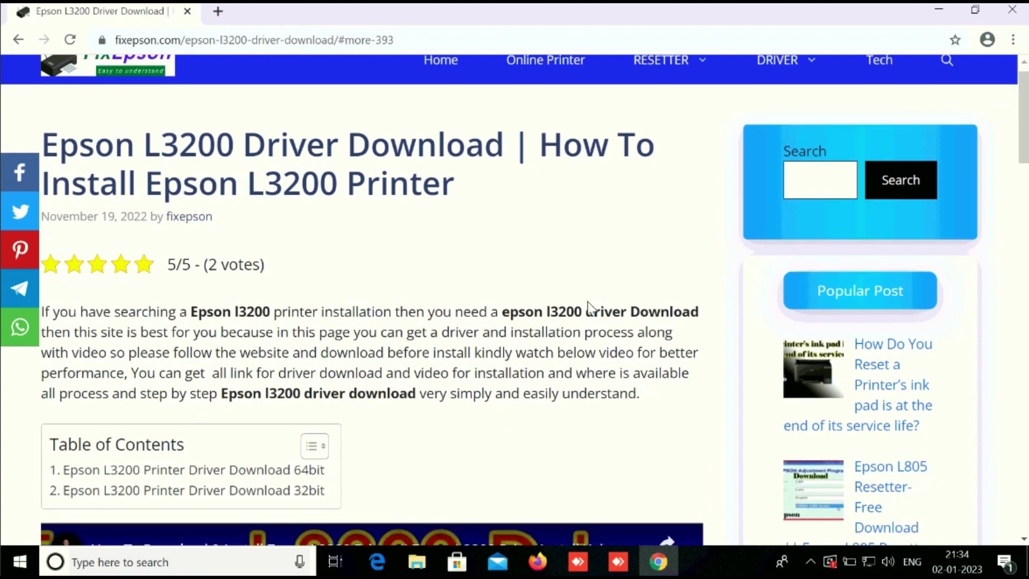
Find the 64-bit Epson L3200 printer driver download link in the article and open it
scroll(589, 308, down, 4)
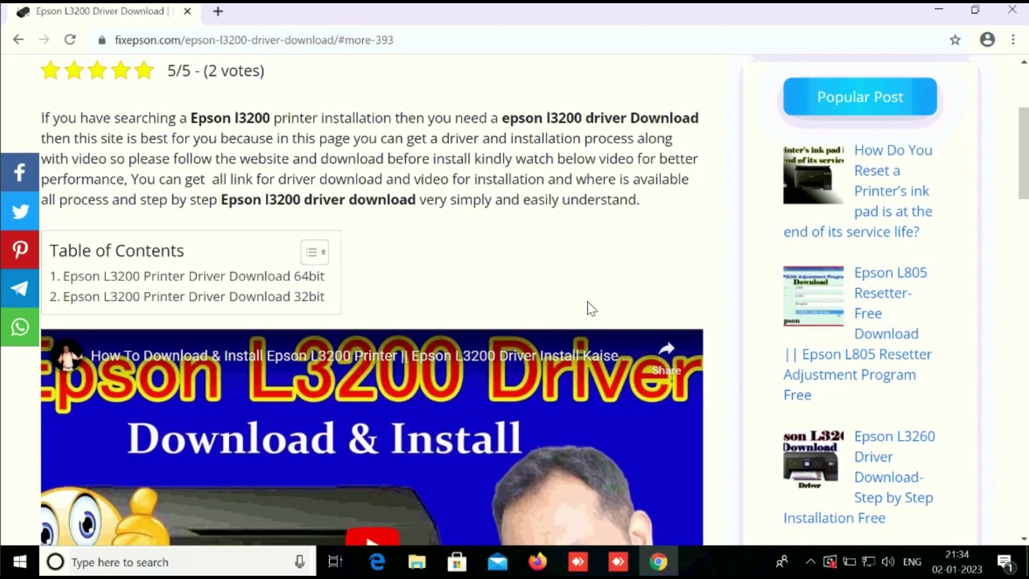
scroll(588, 301, down, 20)
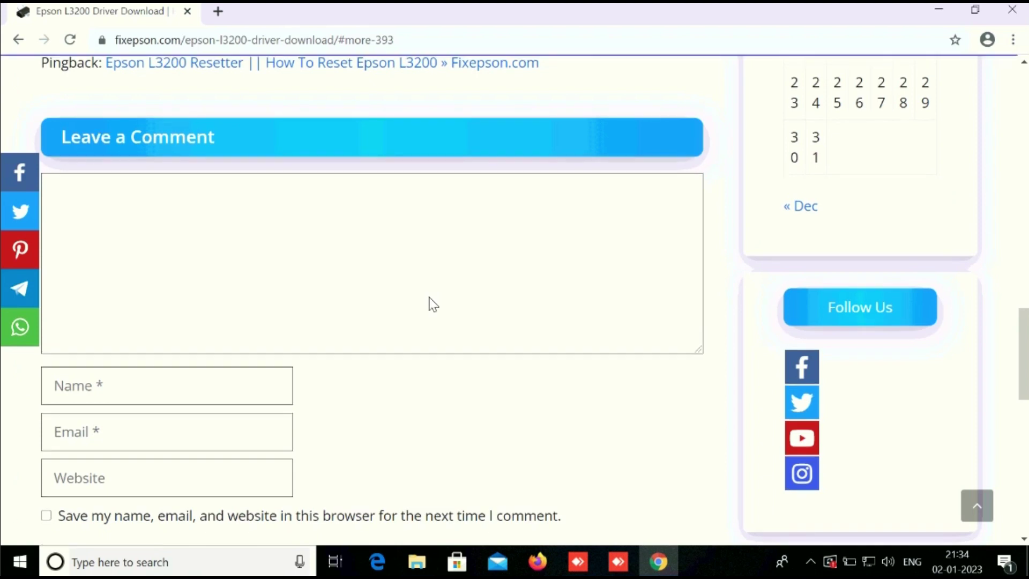
scroll(430, 299, up, 4)
scroll(431, 303, up, 2)
scroll(431, 305, up, 1)
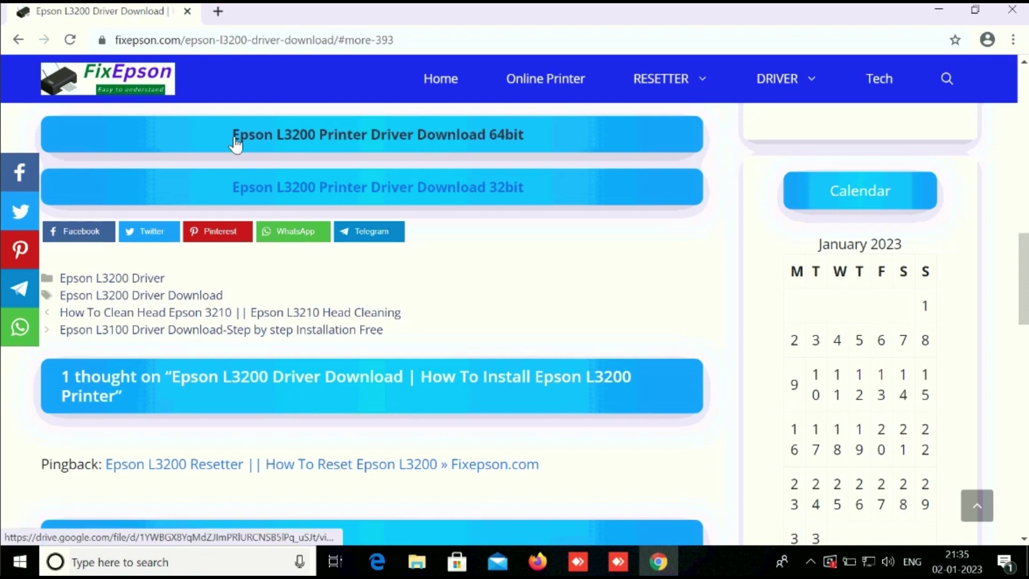
click(398, 137)
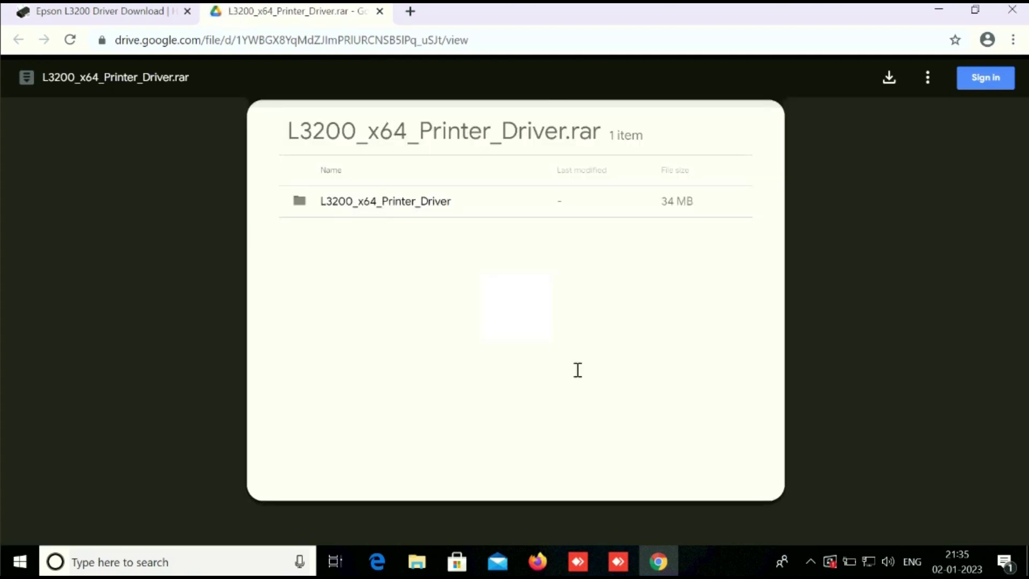
Download L3200_x64_Printer_Driver.rar from Google Drive without a virus scan and return to the archive's preview page
click(889, 81)
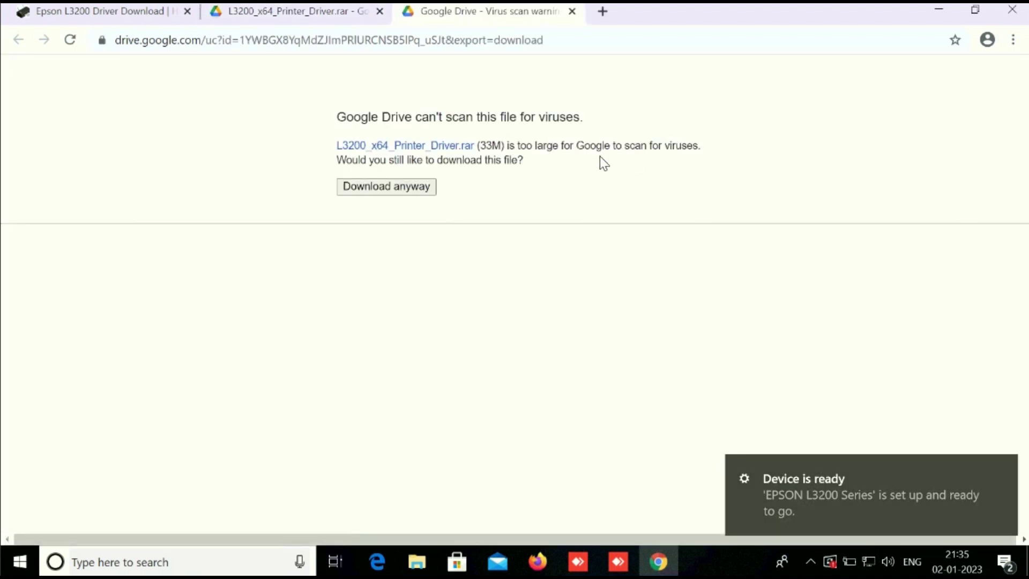
click(361, 188)
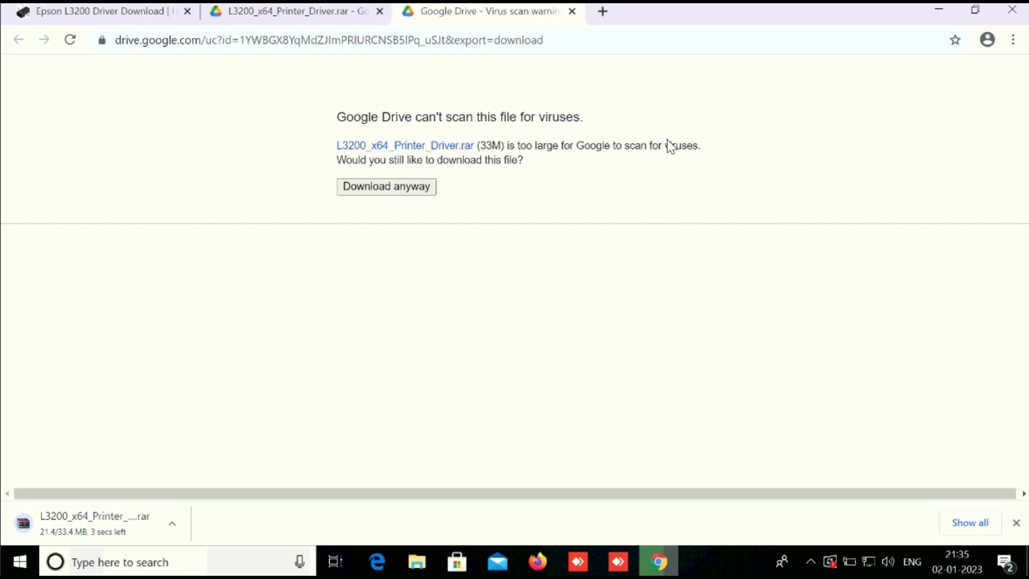
click(325, 10)
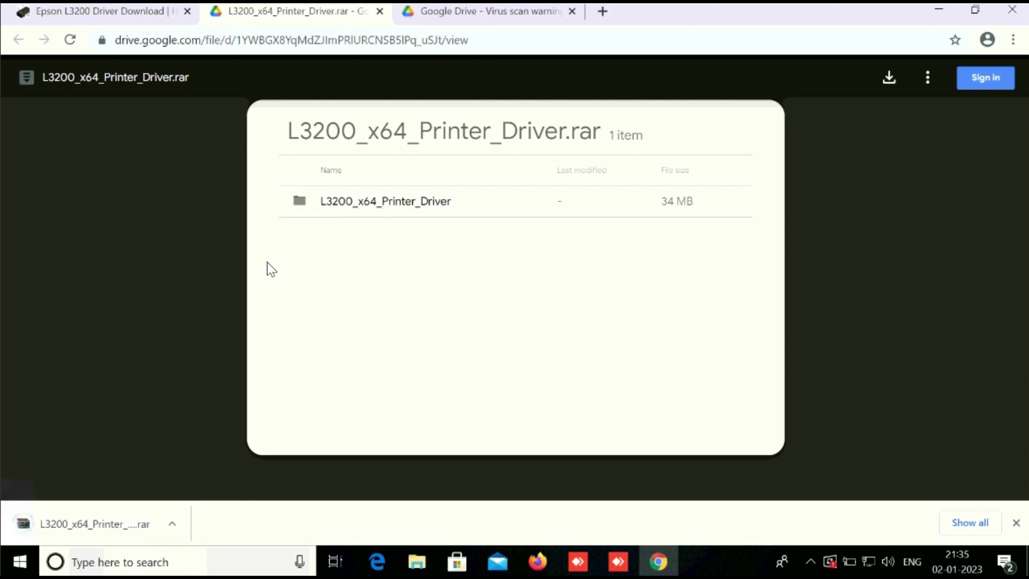
Open the downloaded driver archive and run the L3200 x64 printer driver application from its folder
click(179, 528)
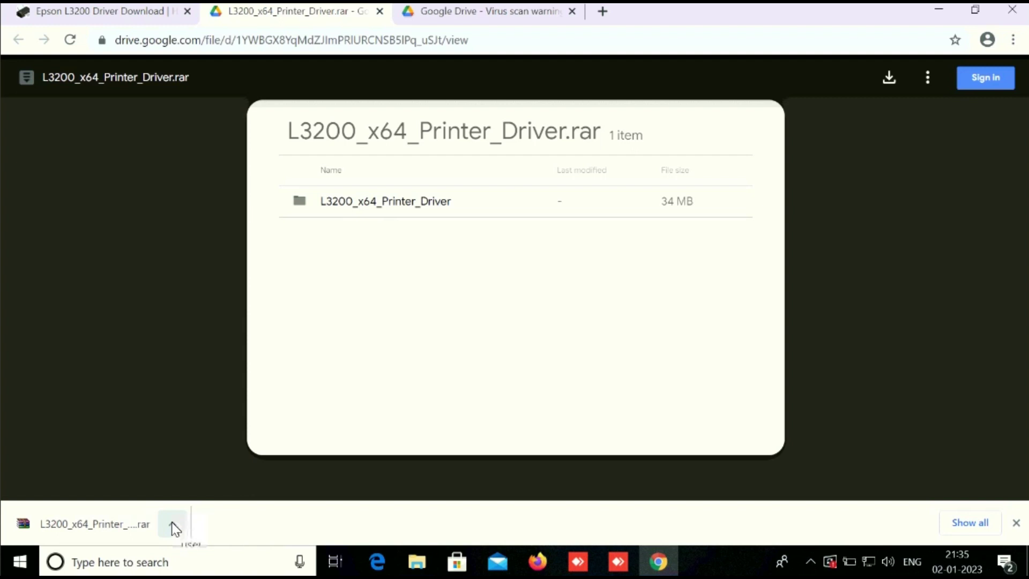
click(171, 524)
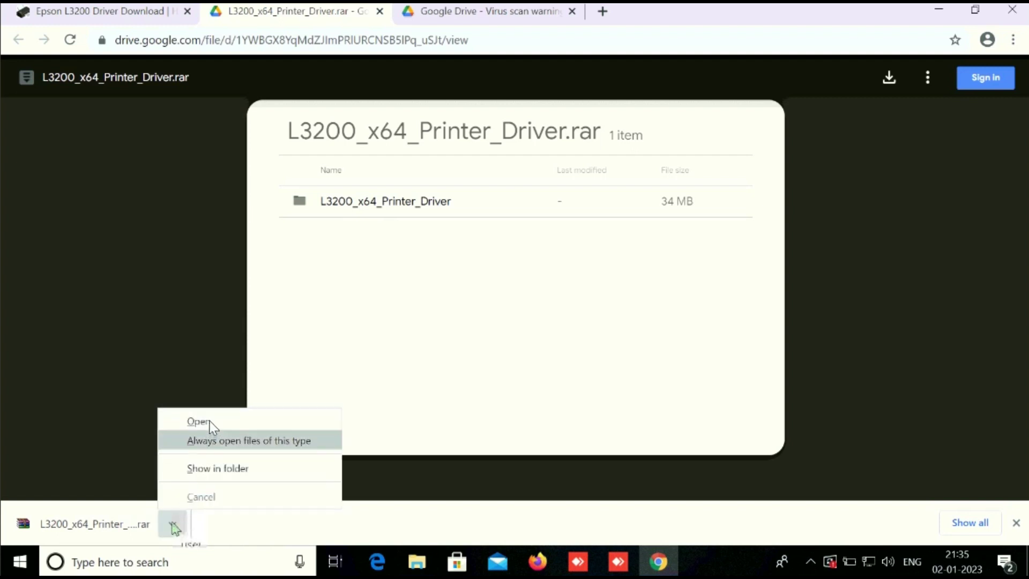
click(210, 423)
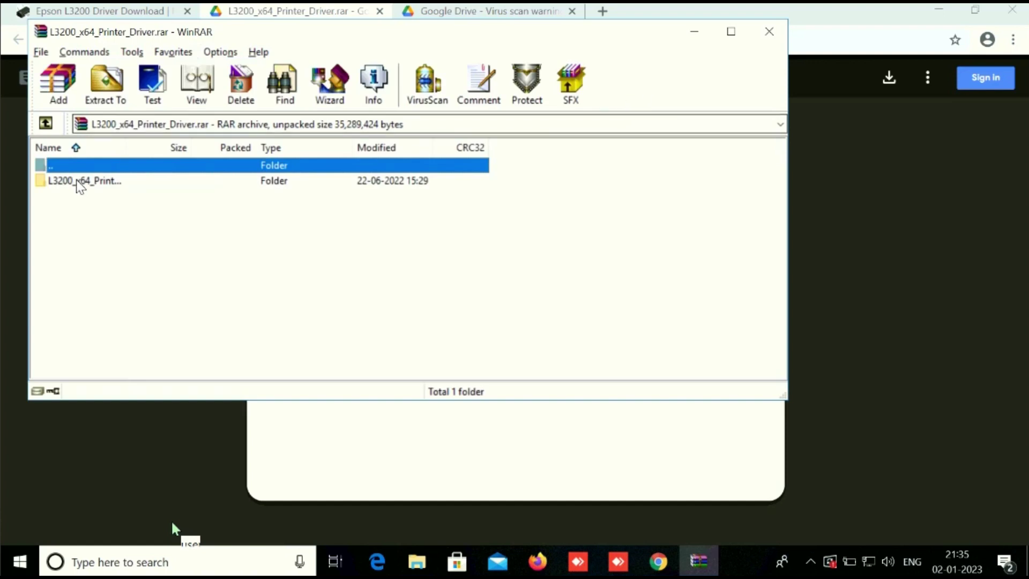
double_click(82, 181)
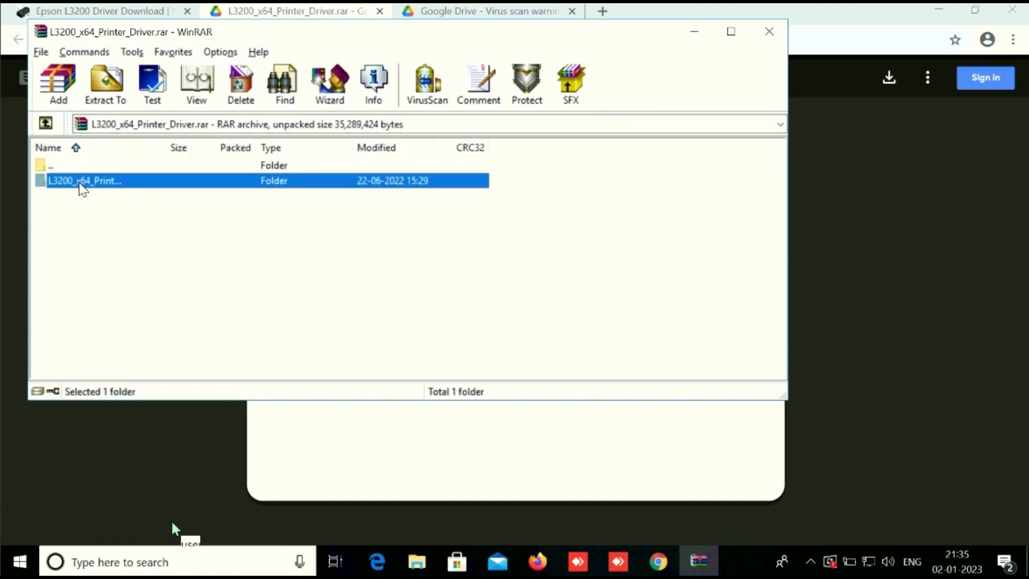
double_click(82, 180)
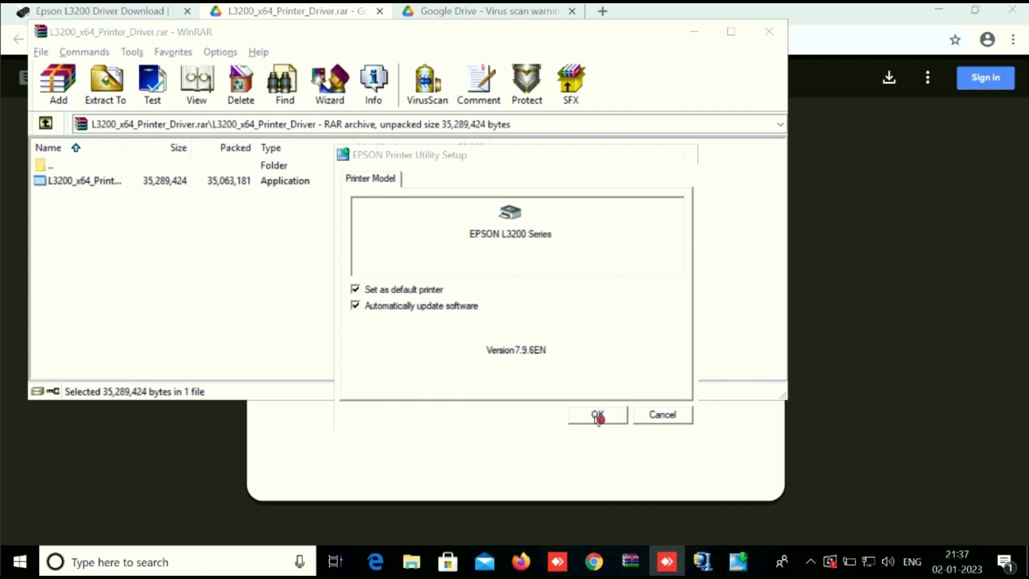
Install the EPSON L3200 Series driver as default printer with automatic software updates, agreeing to the license agreement
click(600, 420)
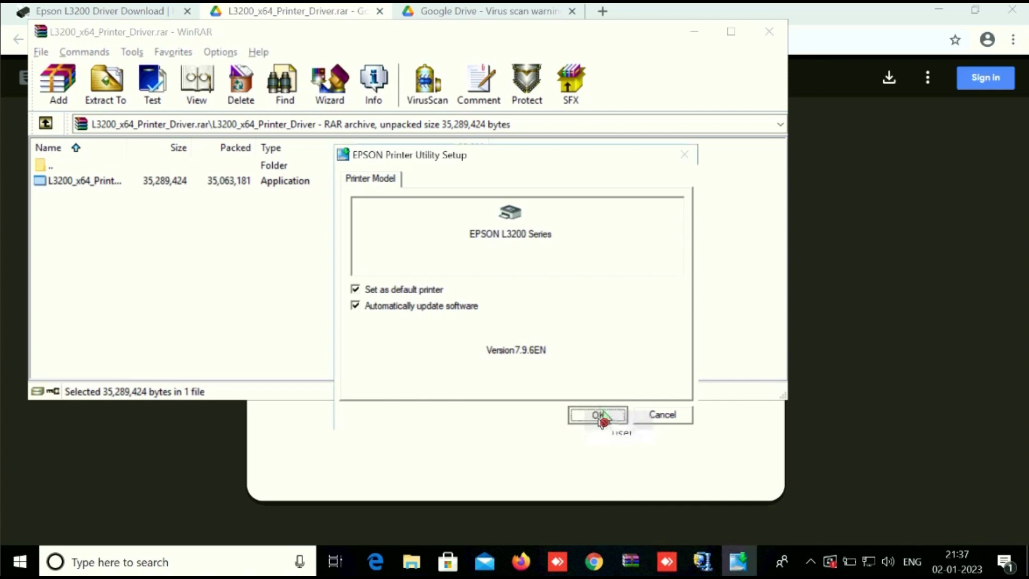
click(583, 347)
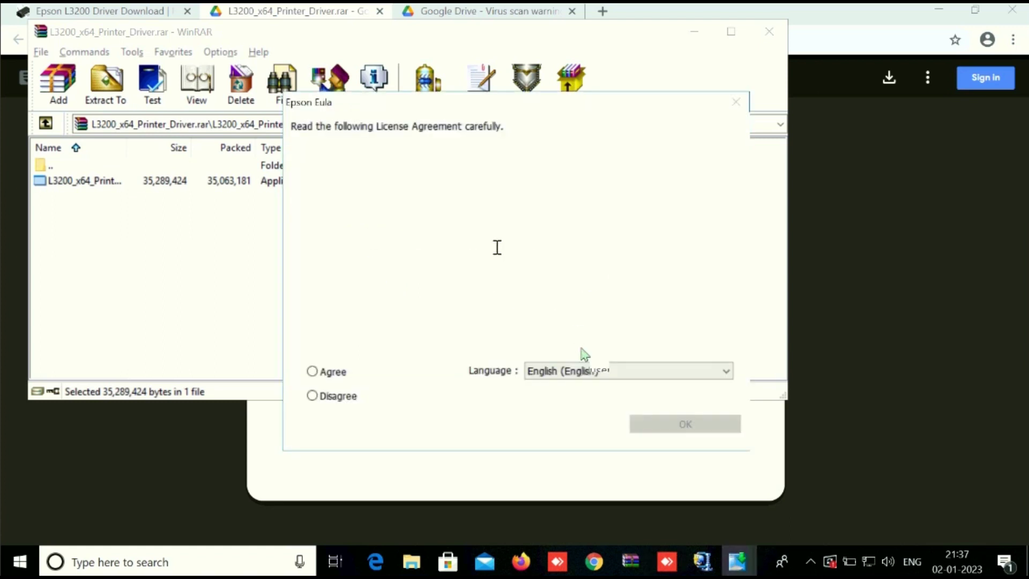
click(320, 378)
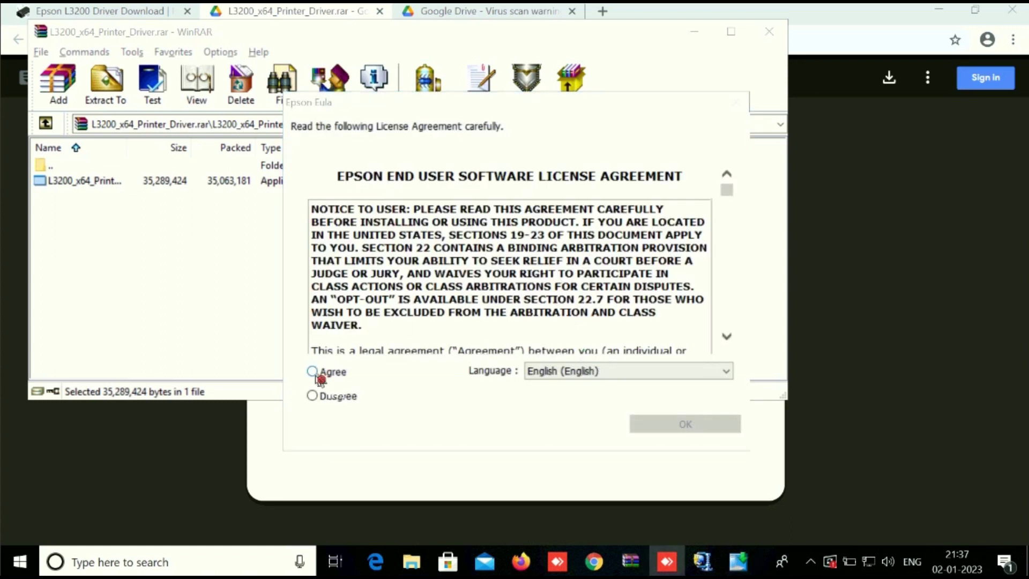
click(678, 426)
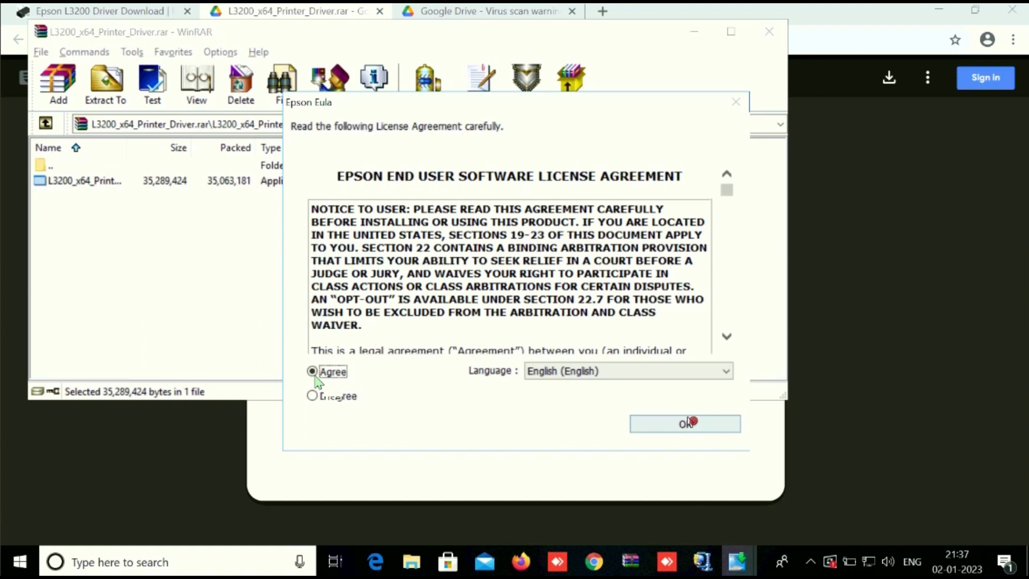
click(676, 423)
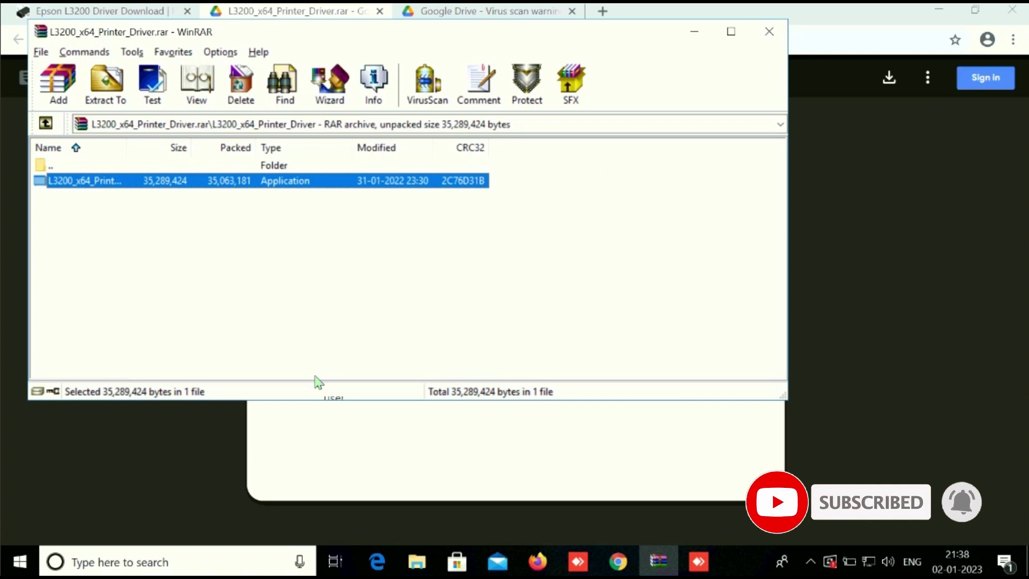
Minimize the browser and close the WinRAR archive window to return to the desktop
click(931, 30)
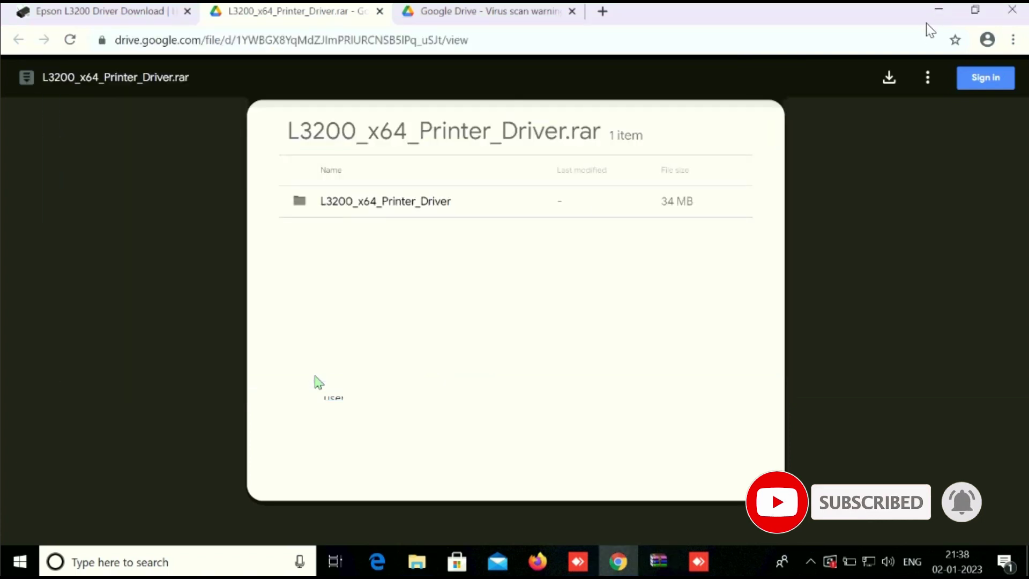
click(940, 11)
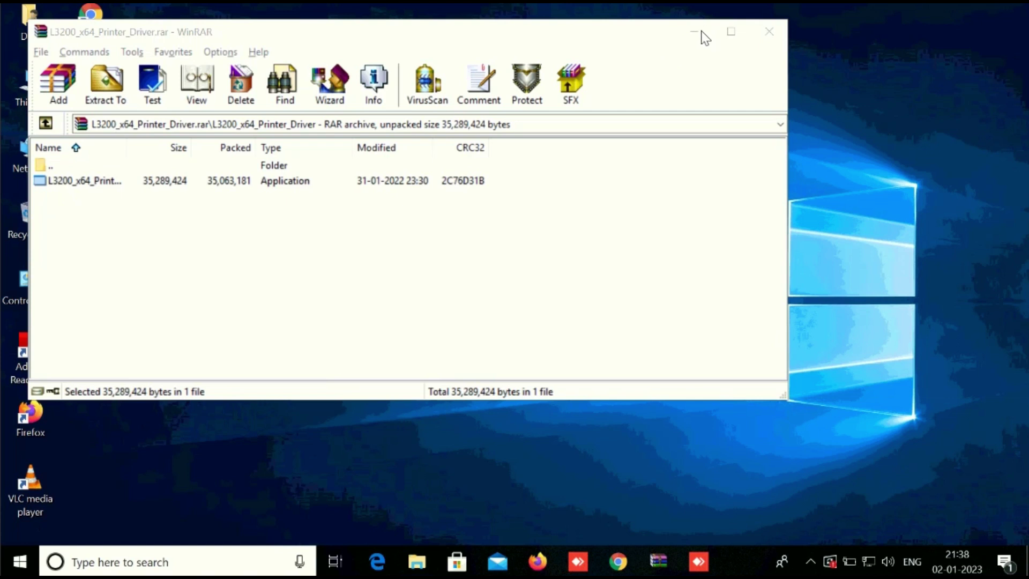
click(769, 32)
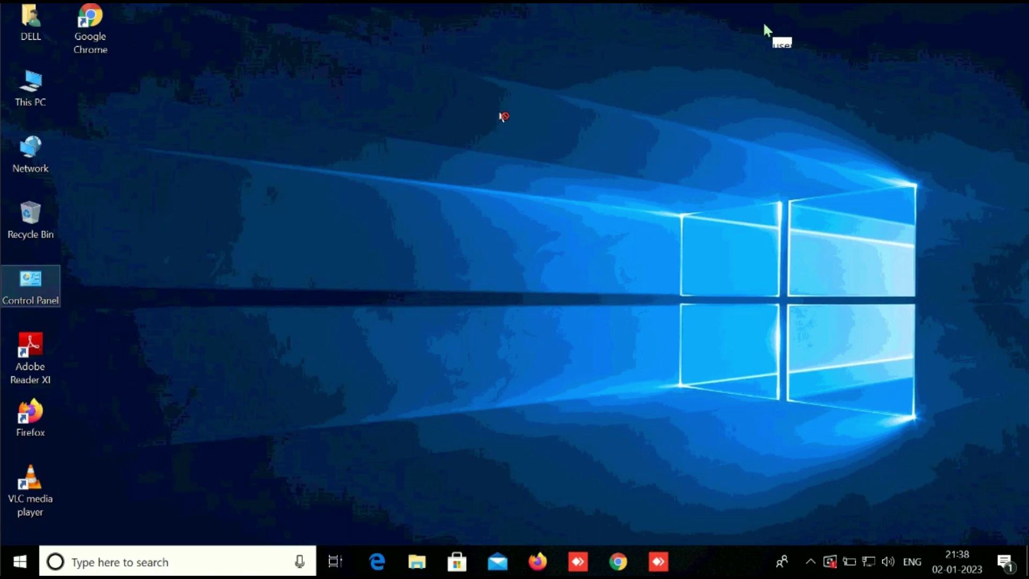
Open the EPSON L3200 Series printing preferences from Devices and Printers and launch EPSON Status Monitor 3 from the maintenance tools
double_click(31, 286)
click(343, 222)
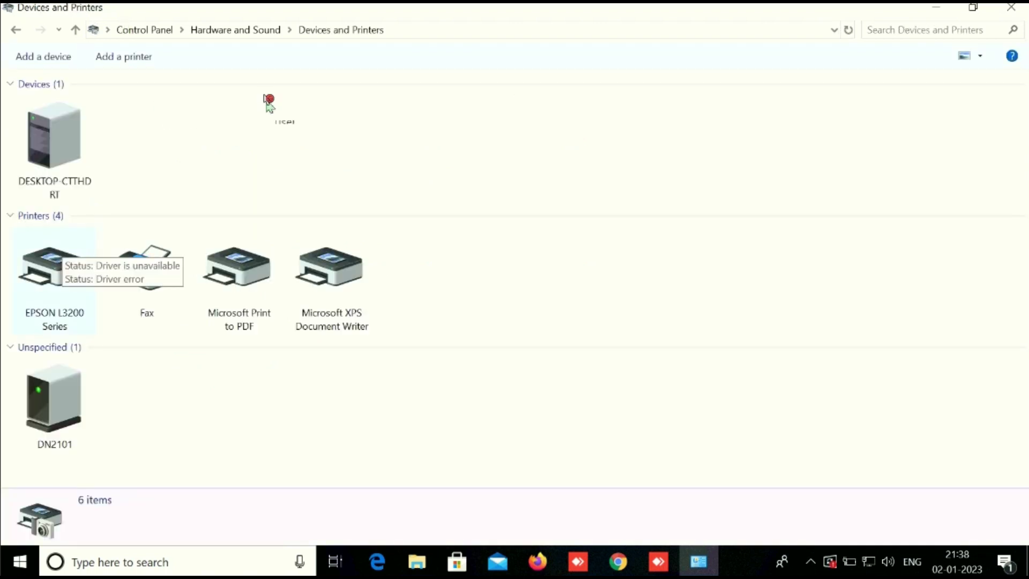
right_click(57, 262)
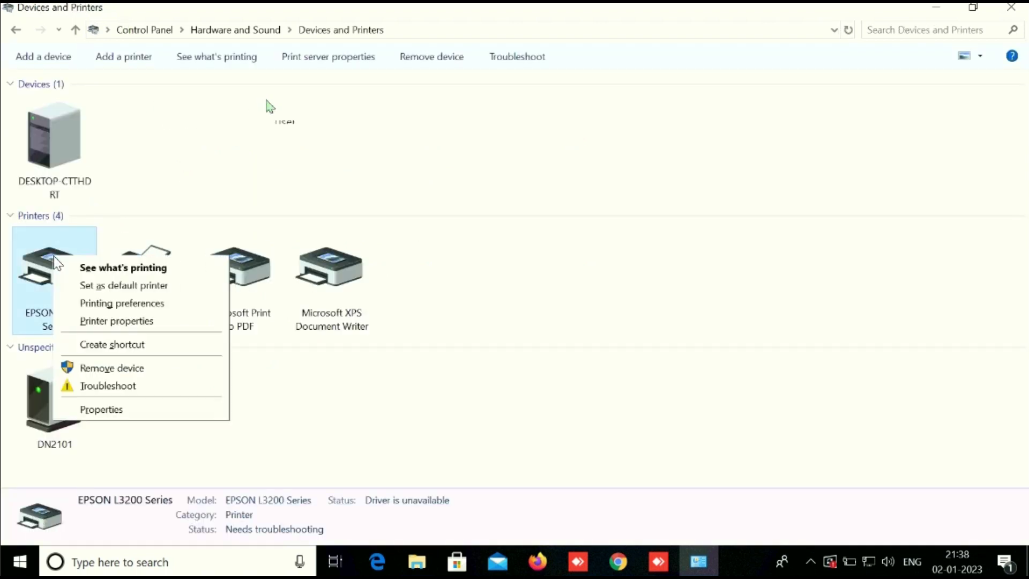
click(135, 307)
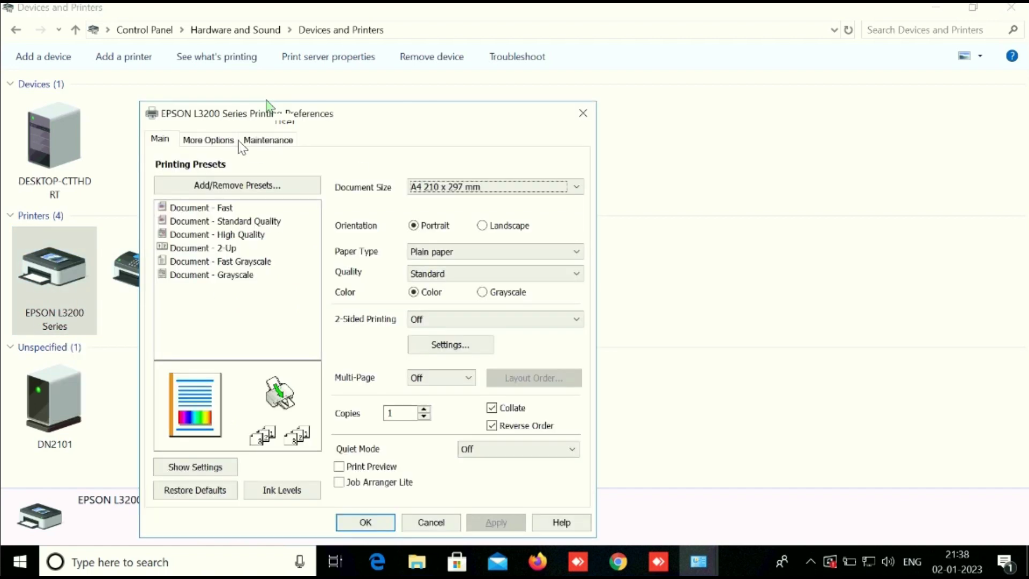
click(260, 140)
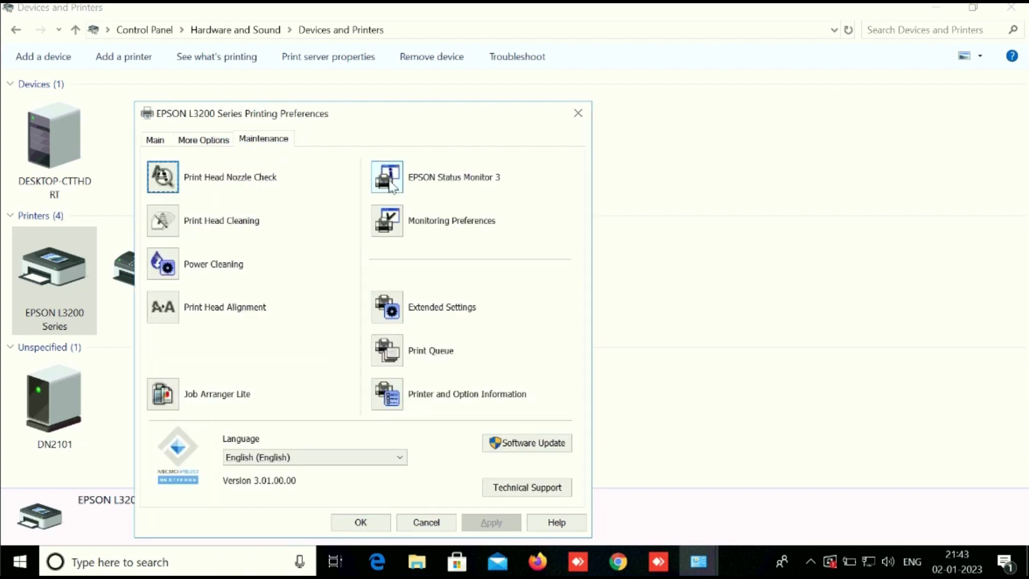
click(389, 182)
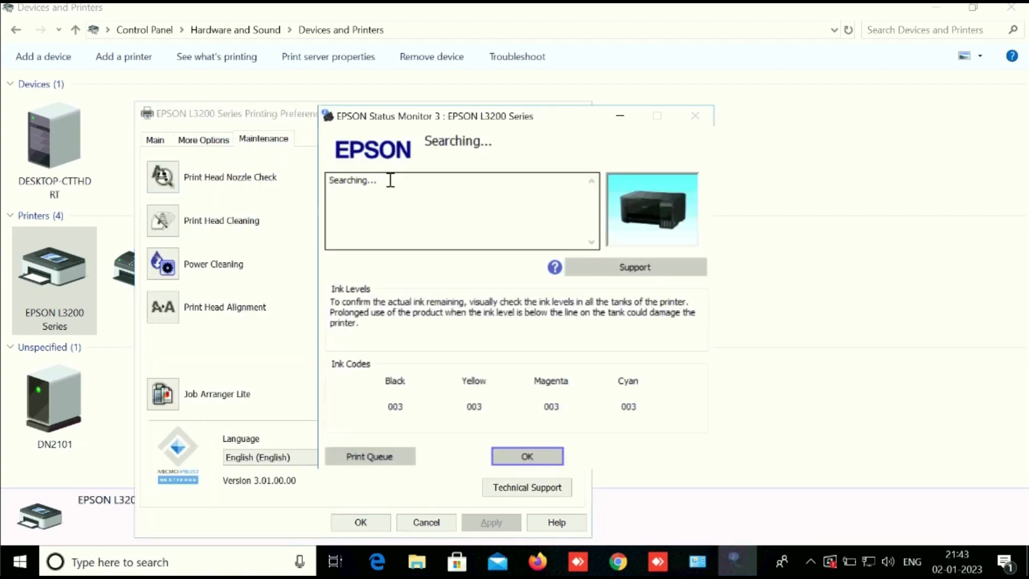